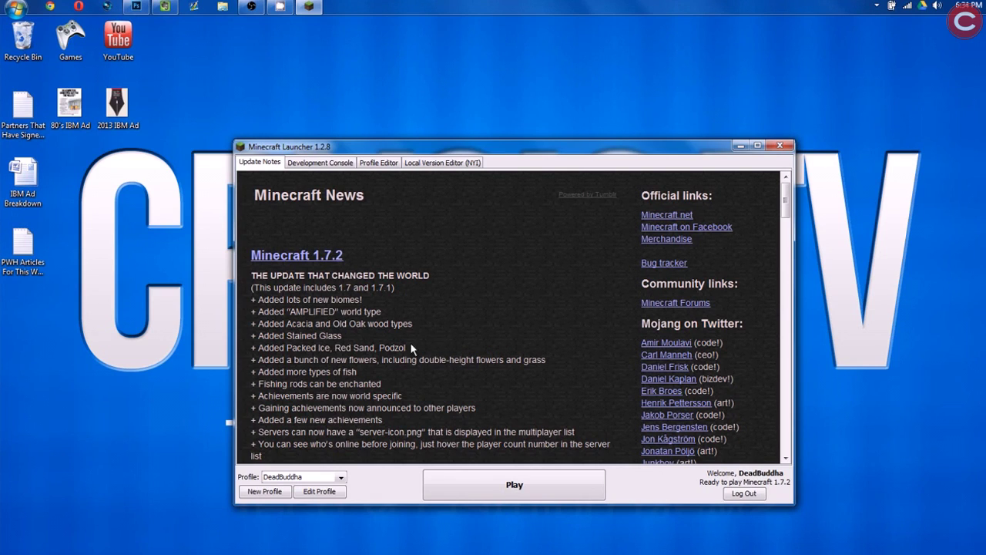
# - Give the launcher profile a custom 1280 x 720 game resolution and save the profile
pyautogui.click(315, 492)
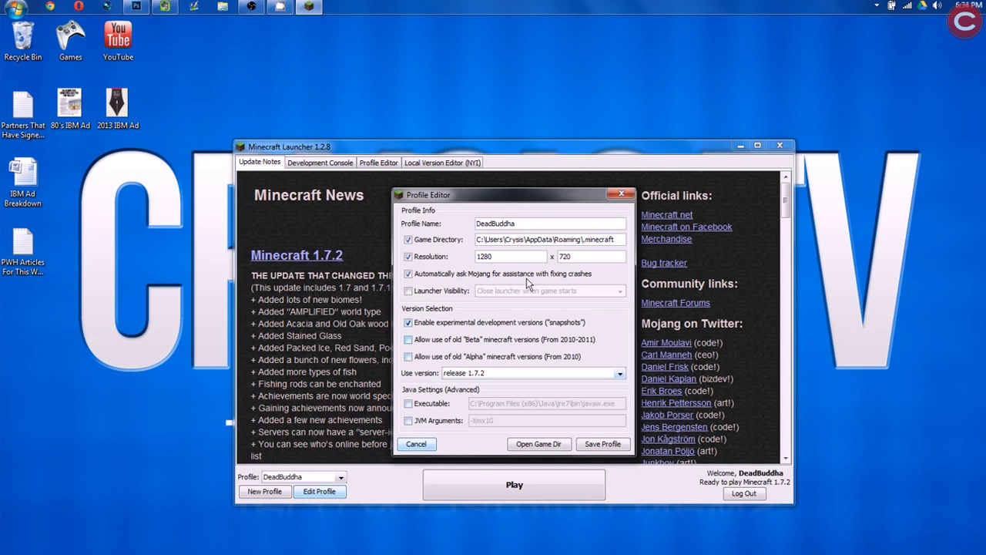
pyautogui.click(429, 257)
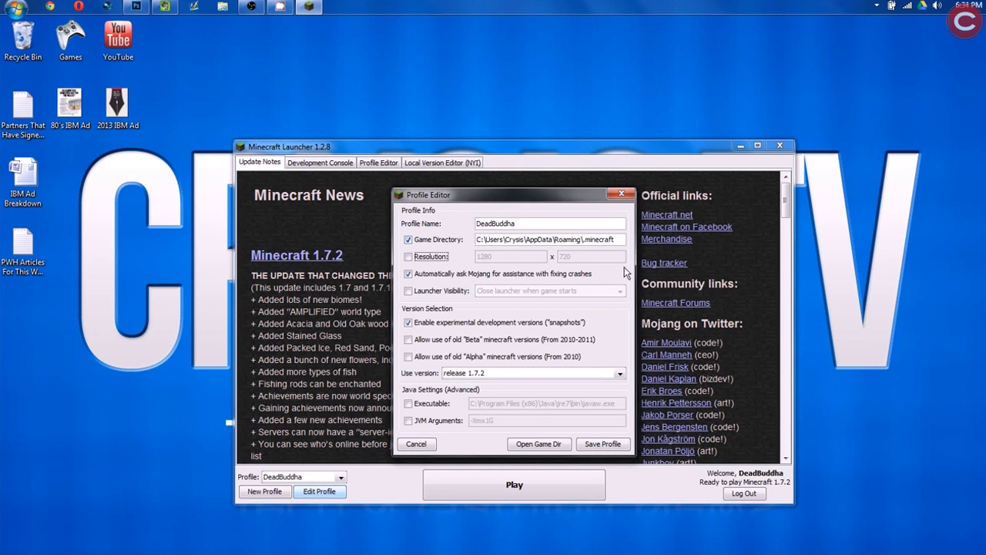
pyautogui.click(408, 256)
pyautogui.press('Tab')
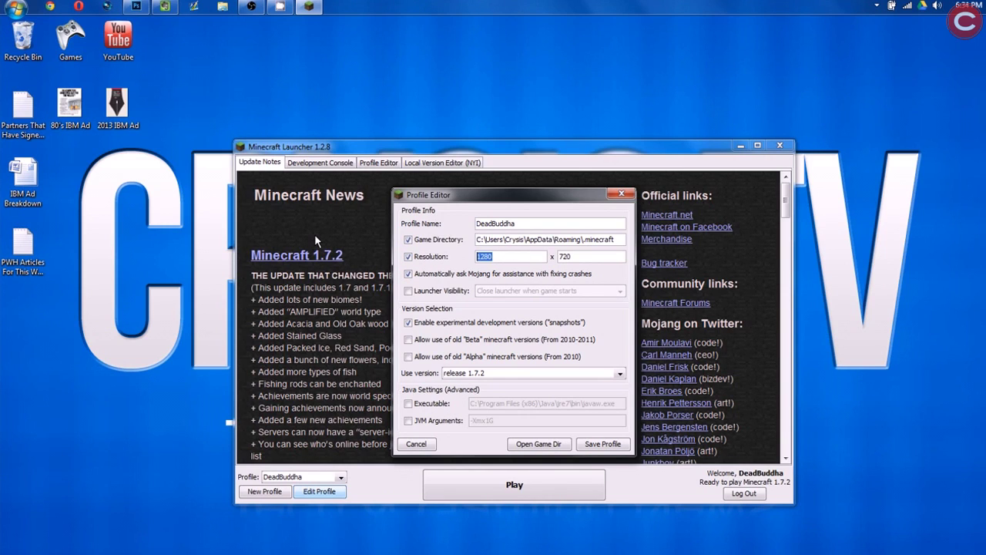
pyautogui.write('128072')
pyautogui.press('BackSpace')
pyautogui.press('BackSpace')
pyautogui.write('7820')
pyautogui.click(602, 444)
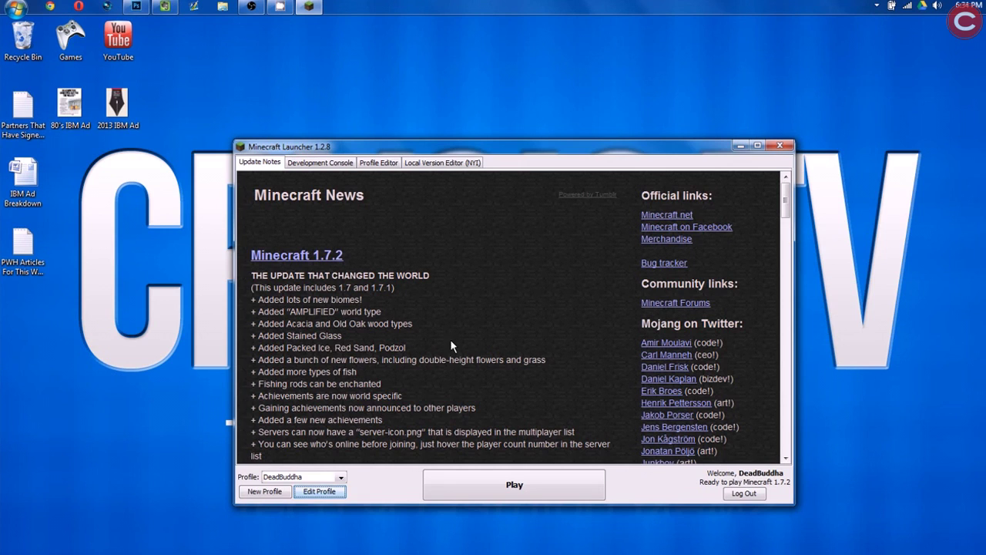
# - Launch Minecraft 1.7.2, then bring the OBS Minecraft Recording window in front of the game
pyautogui.click(495, 480)
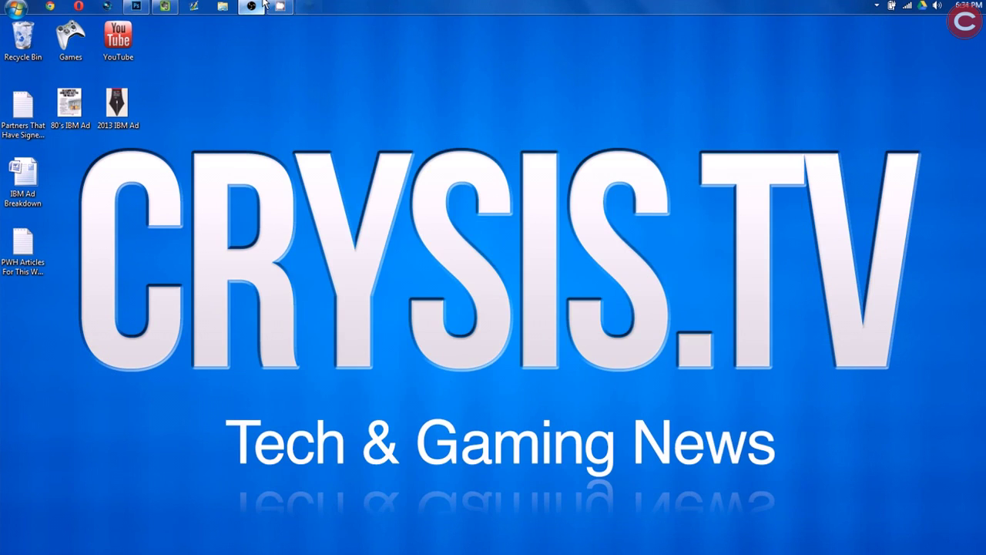
pyautogui.click(264, 4)
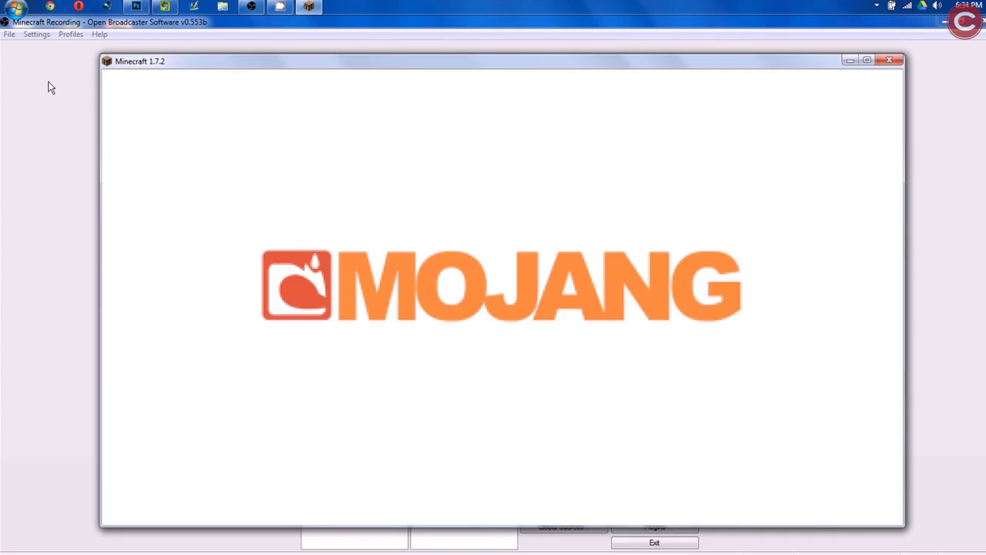
pyautogui.click(48, 88)
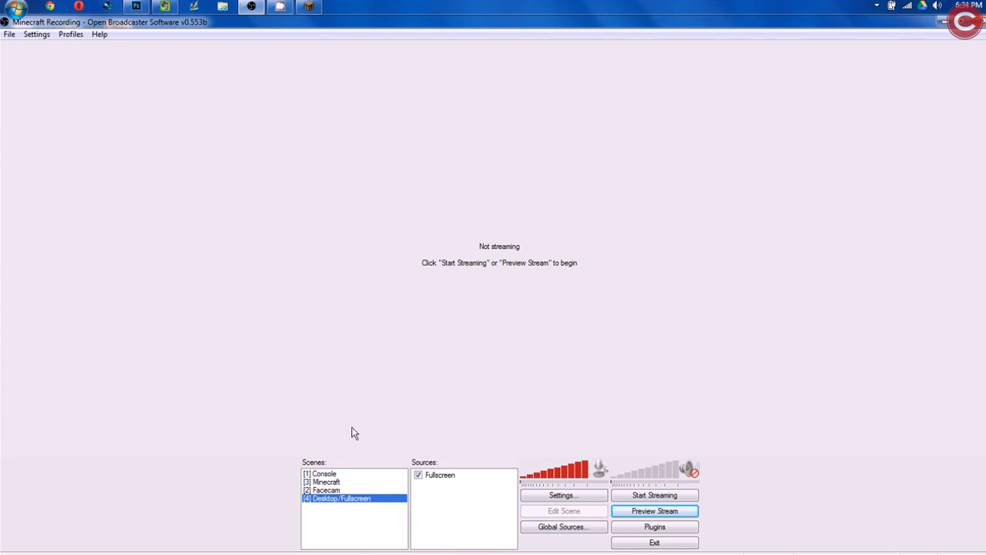
# - Add a new scene named Tut
pyautogui.rightClick(324, 521)
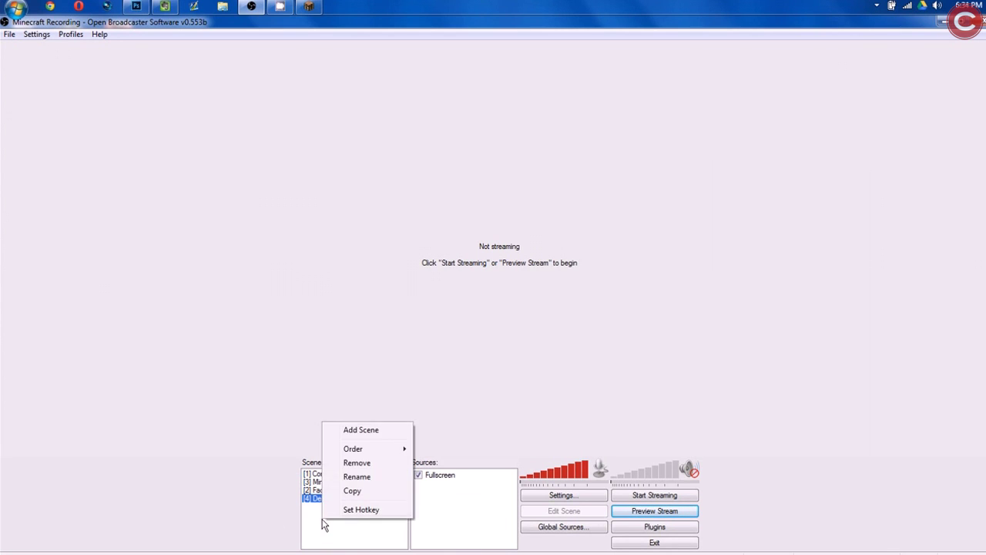
pyautogui.click(366, 433)
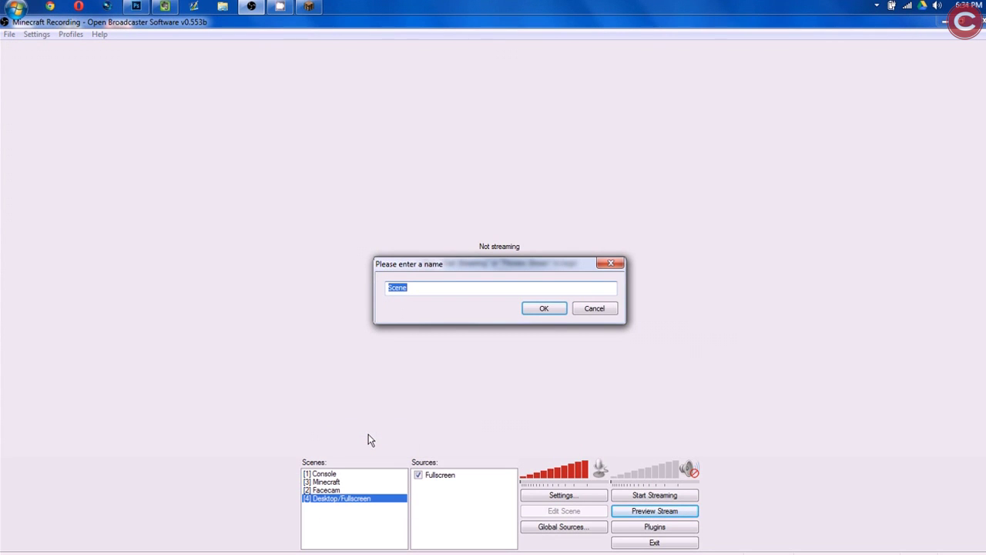
pyautogui.write('Tut')
pyautogui.press('Return')
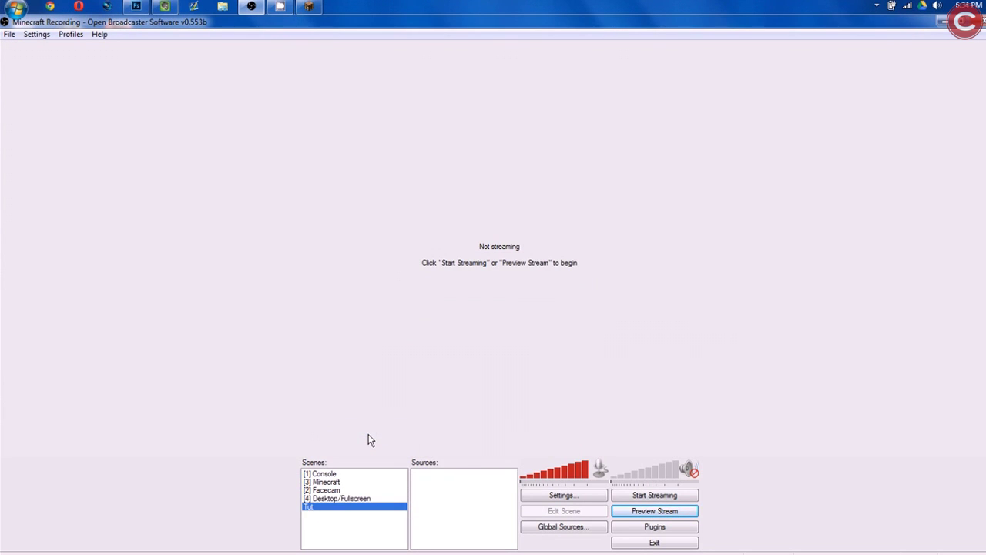
# - Add a Game Capture source named Minecraft that captures the [javaw]: Minecraft 1.7.2 window
pyautogui.rightClick(462, 480)
pyautogui.moveTo(468, 487)
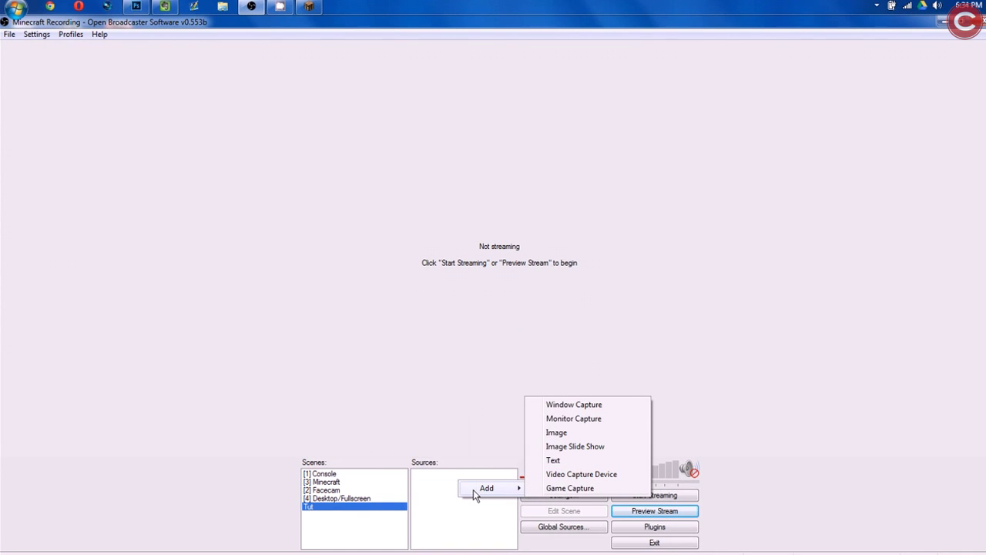
pyautogui.click(553, 488)
pyautogui.write('Mincraf')
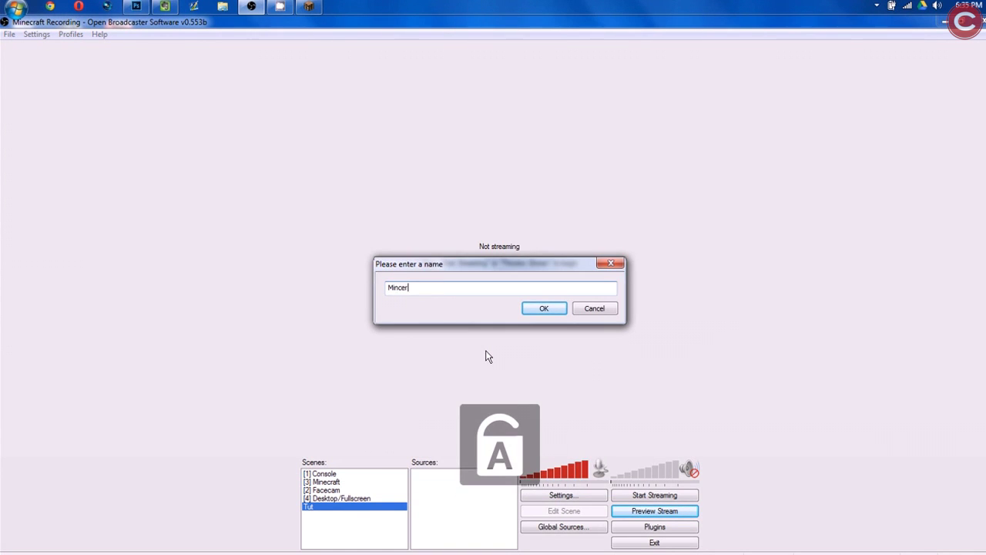
pyautogui.press('BackSpace')
pyautogui.press('BackSpace')
pyautogui.press('BackSpace')
pyautogui.press('BackSpace')
pyautogui.press('BackSpace')
pyautogui.write('necraft')
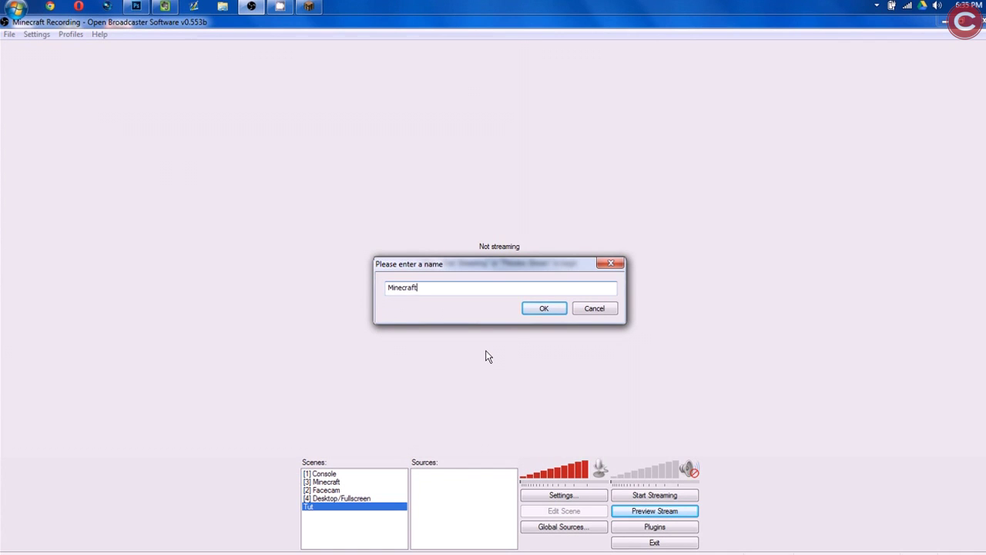
pyautogui.press('Return')
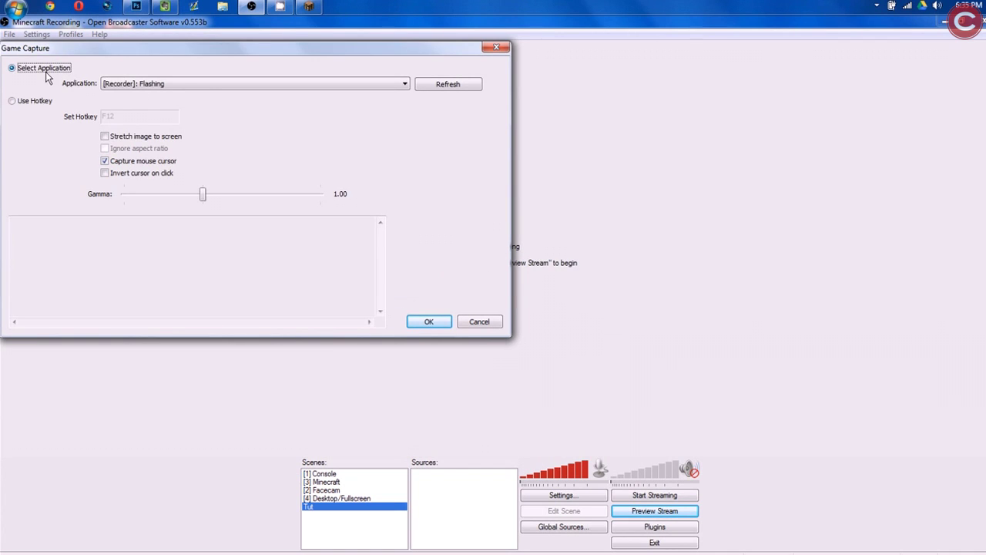
pyautogui.click(112, 85)
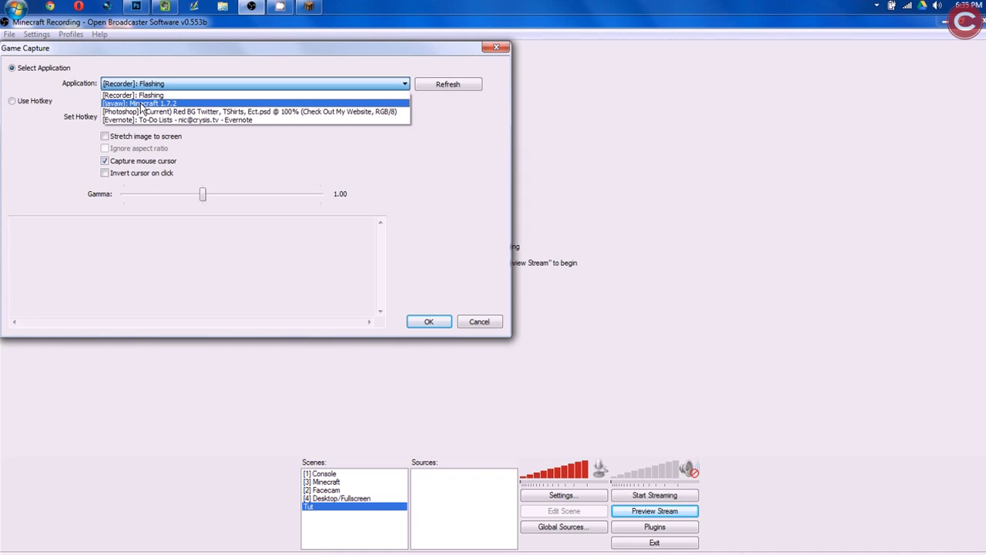
pyautogui.click(142, 105)
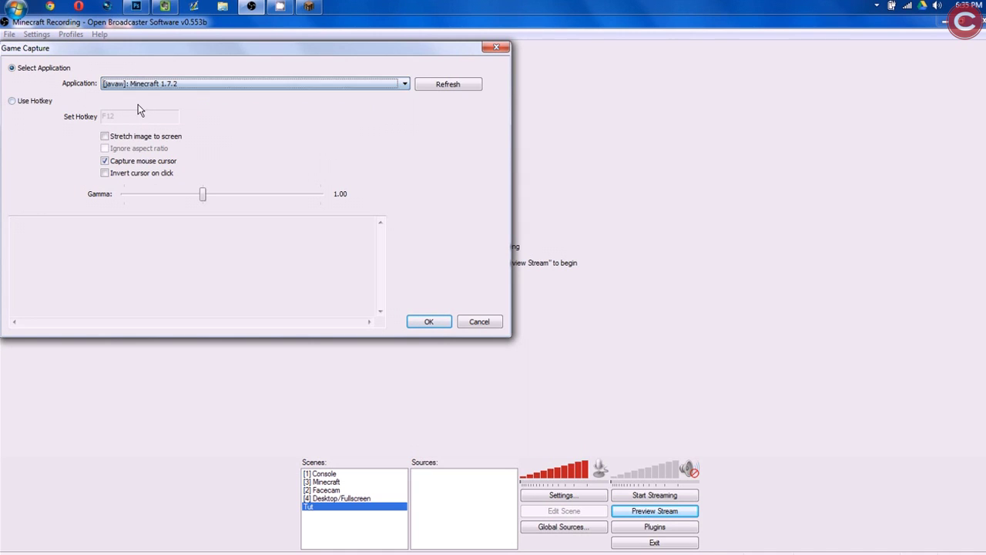
pyautogui.click(444, 324)
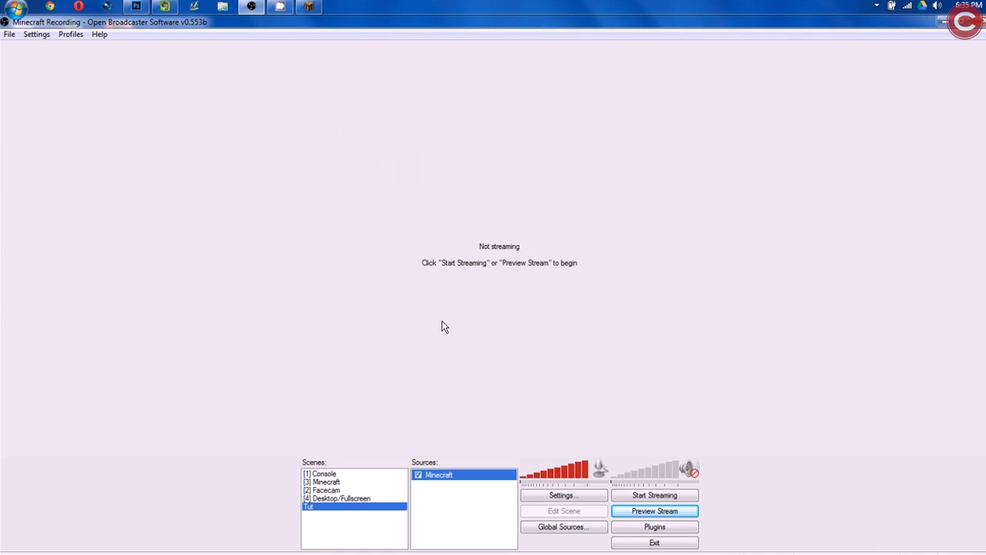
# - Add a video capture device source named Facecam to the Tut scene
pyautogui.rightClick(449, 496)
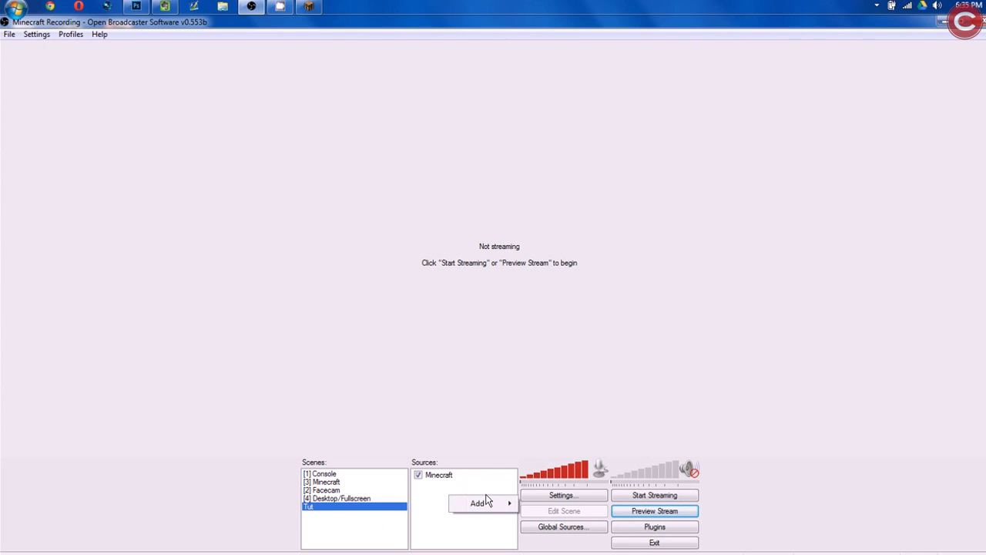
pyautogui.moveTo(494, 502)
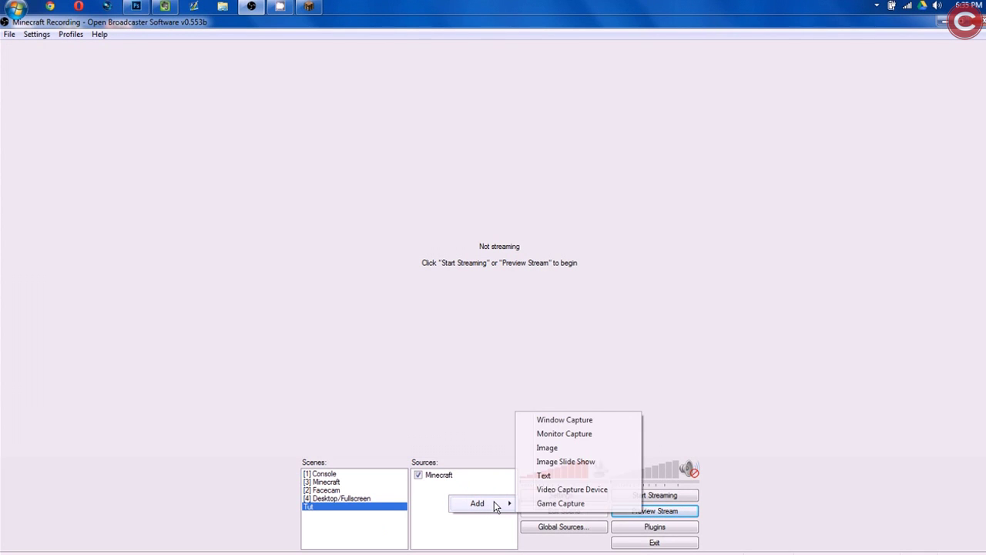
pyautogui.click(589, 491)
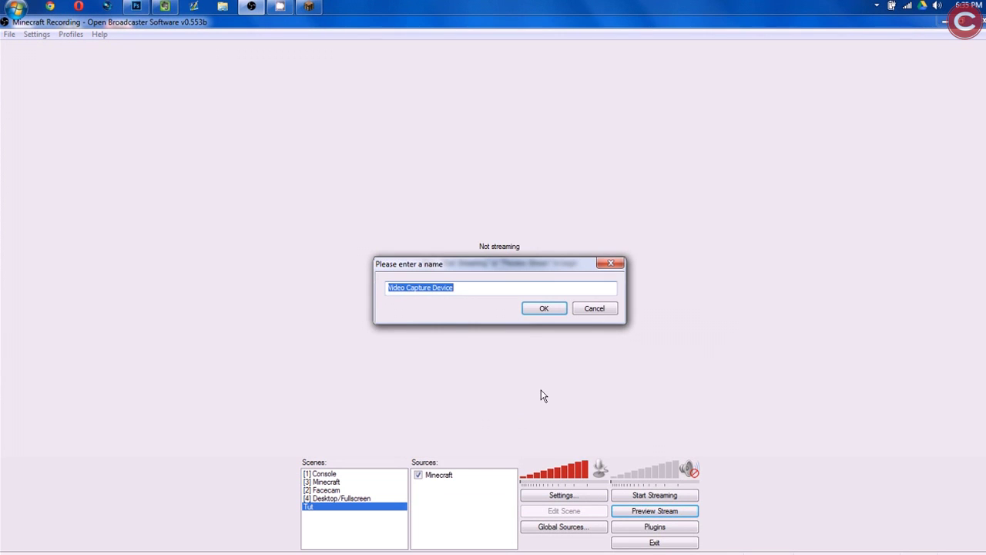
pyautogui.write('Facecam')
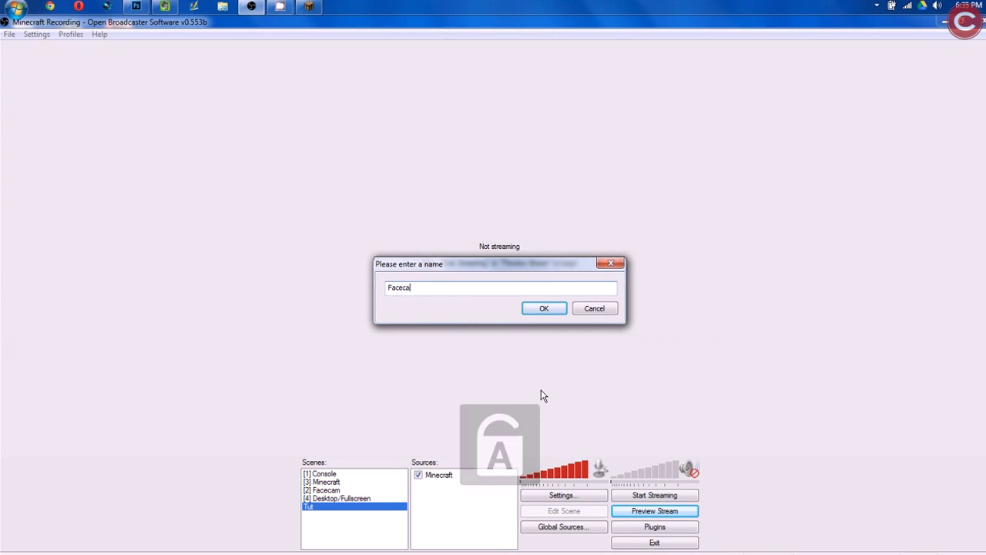
pyautogui.press('Return')
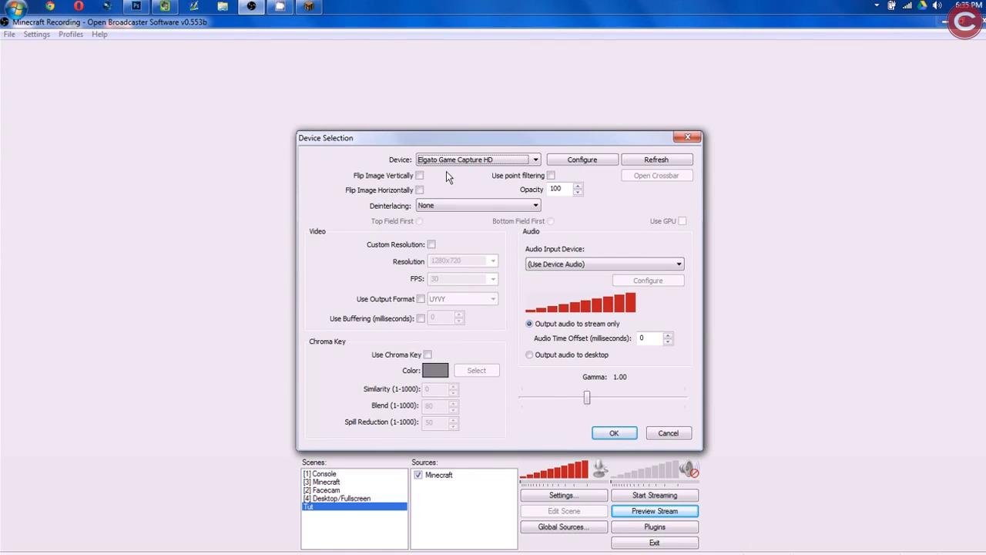
# - Set Facecam to the 1.3M HD WebCam with custom 640x480 resolution at 30 FPS
pyautogui.click(466, 160)
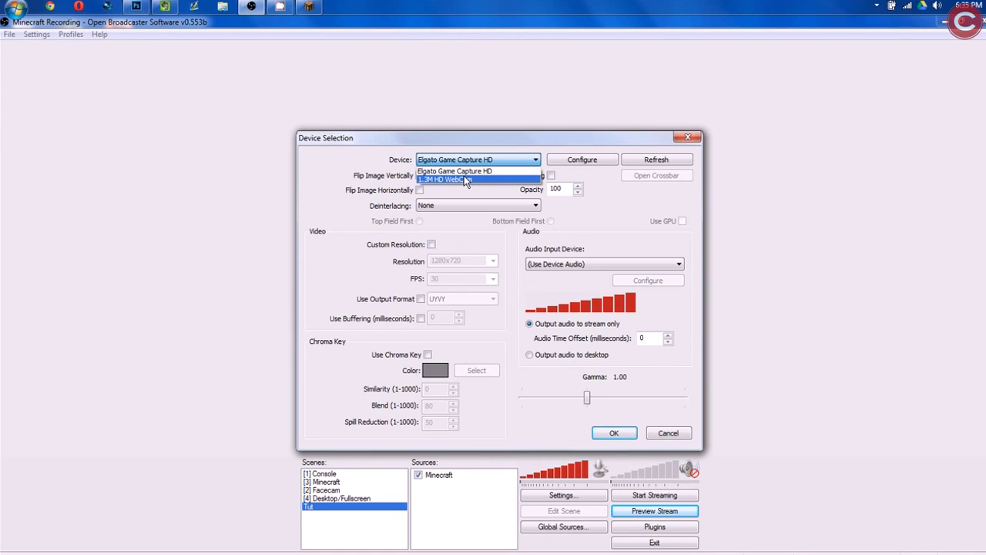
pyautogui.click(466, 178)
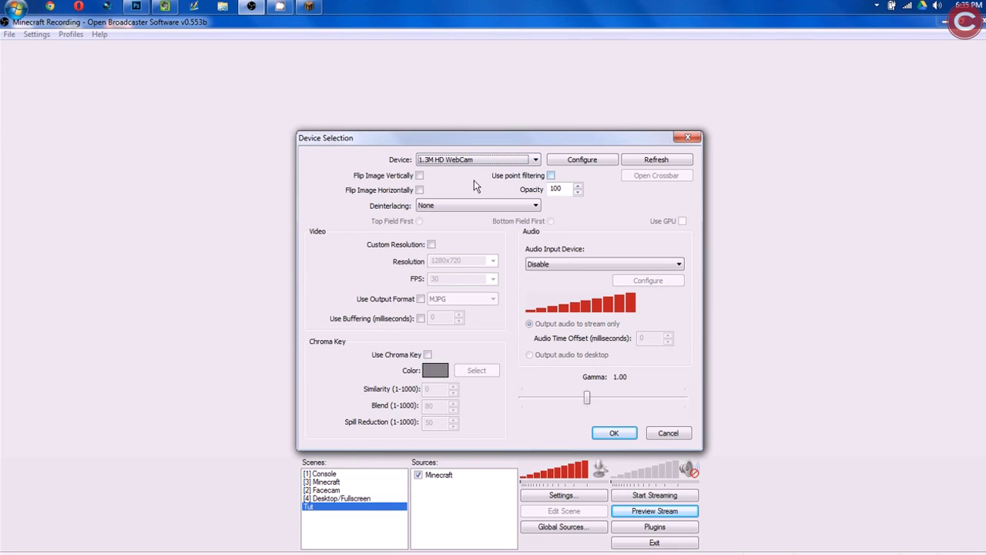
pyautogui.click(431, 244)
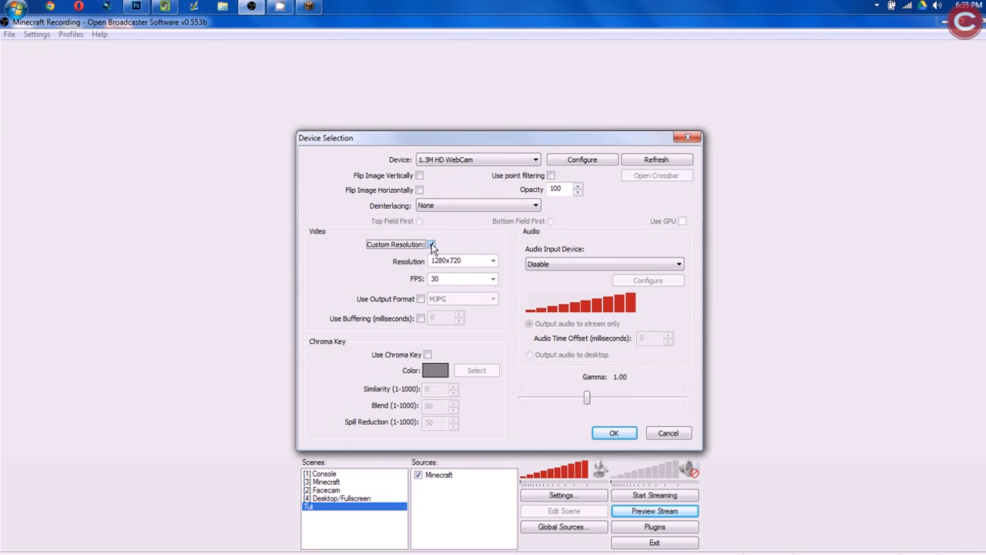
pyautogui.click(494, 262)
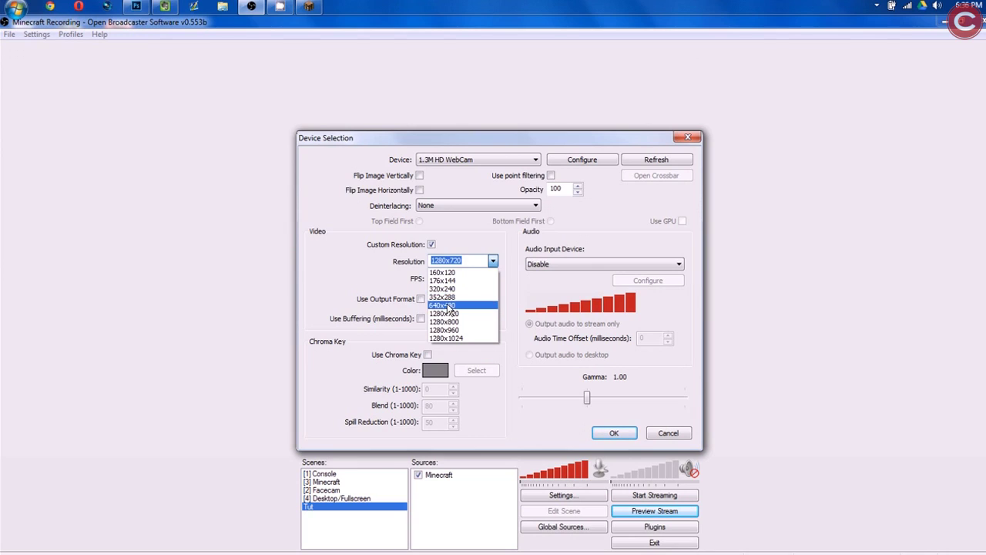
pyautogui.click(453, 303)
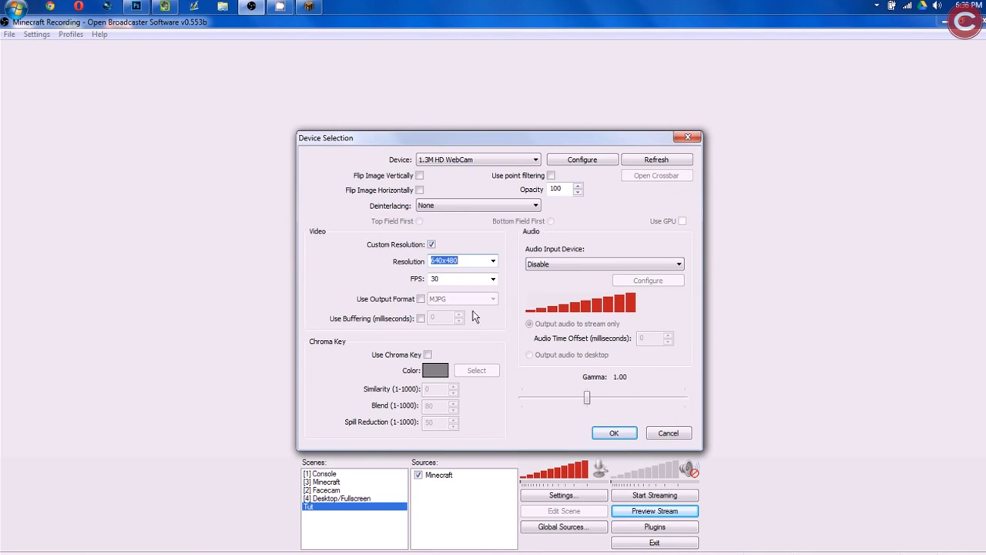
pyautogui.click(624, 436)
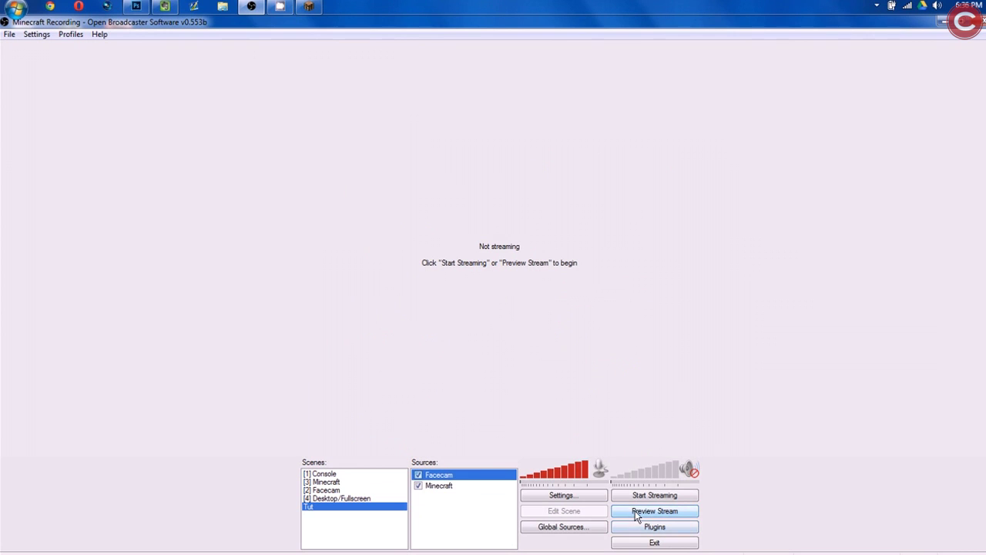
# - Preview the Tut scene and shrink the facecam into a small top-left box over Minecraft
pyautogui.press('Return')
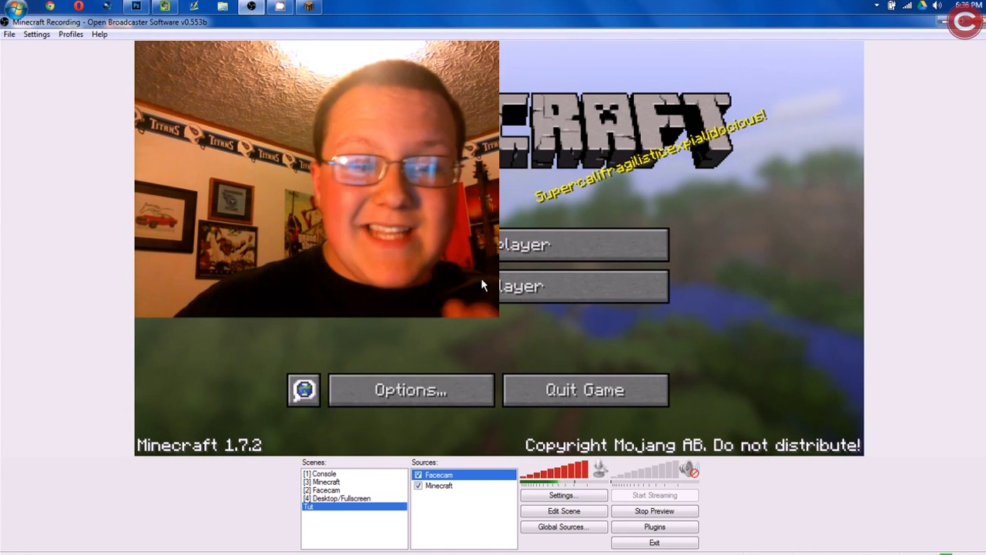
pyautogui.click(583, 513)
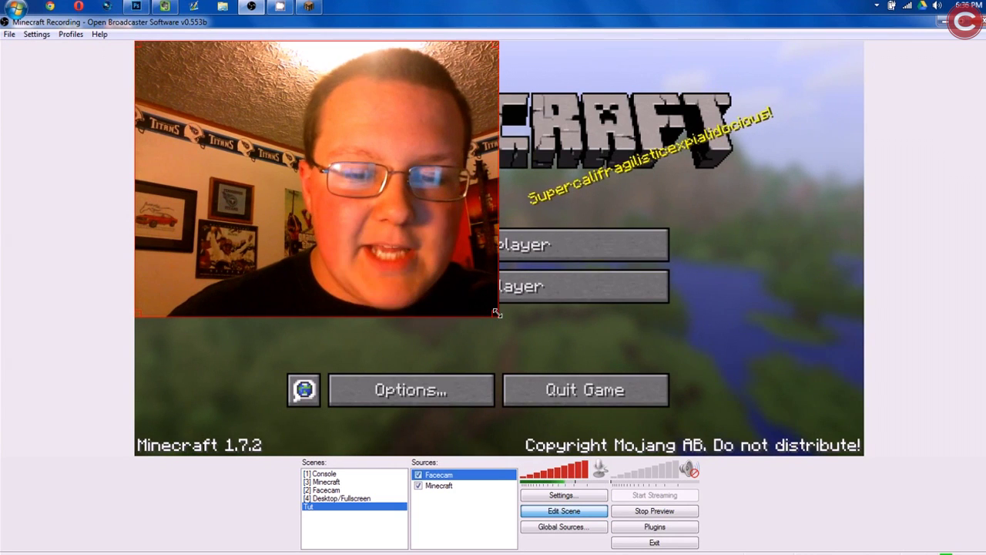
pyautogui.moveTo(495, 313); pyautogui.dragTo(158, 54)
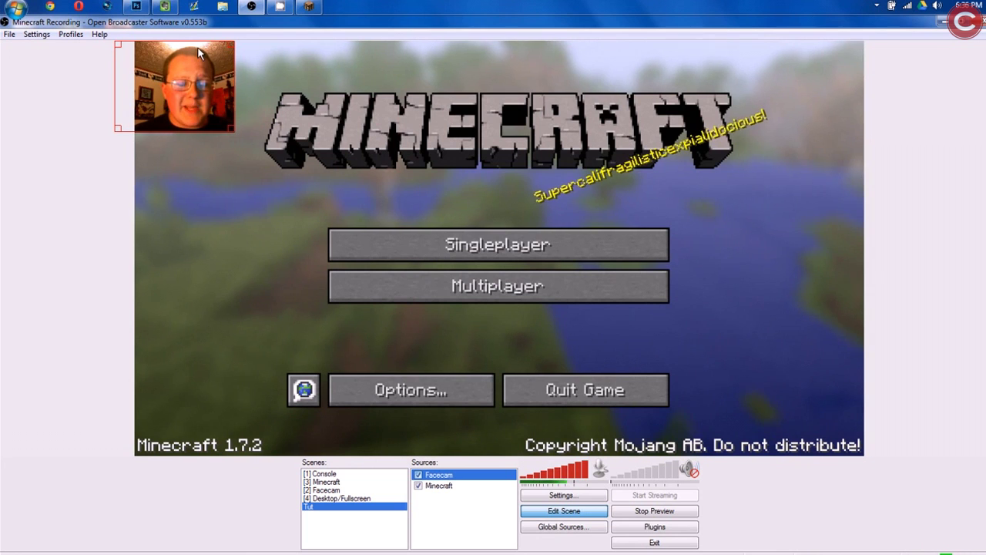
pyautogui.click(593, 512)
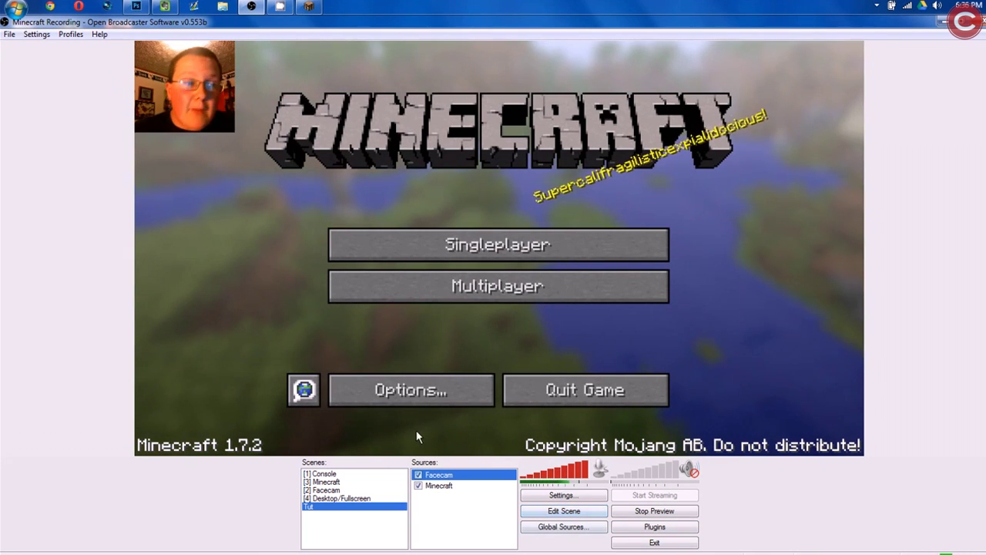
# - In Encoding settings, set Max Bitrate to 8000 kb/s and keep AAC audio bitrate at 320
pyautogui.click(36, 34)
pyautogui.click(34, 50)
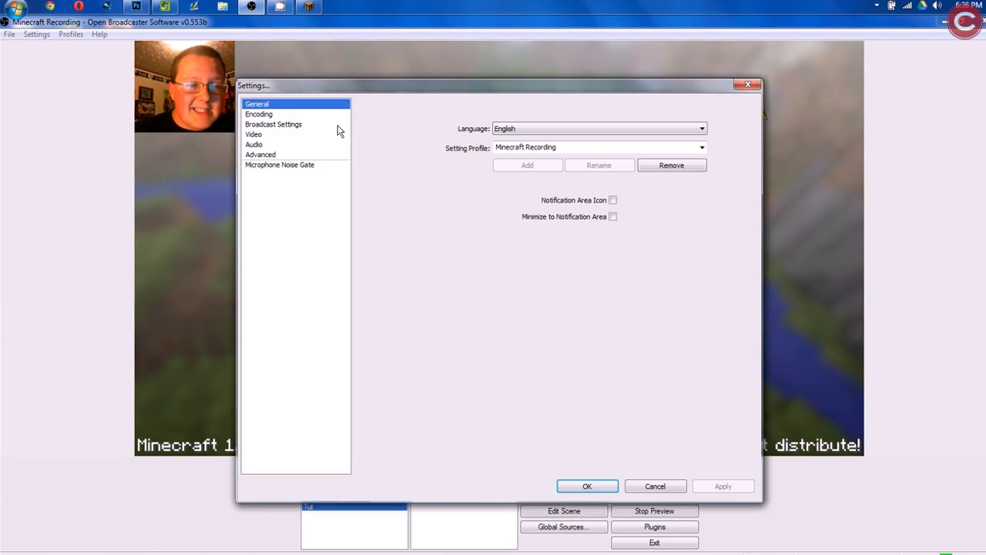
pyautogui.click(290, 114)
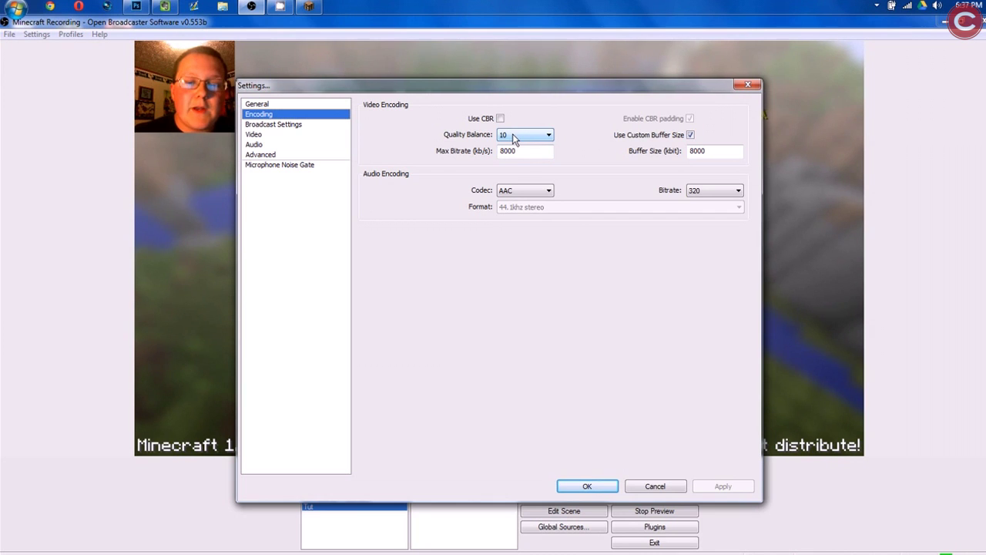
pyautogui.moveTo(520, 152)
pyautogui.moveTo(520, 152); pyautogui.dragTo(493, 152)
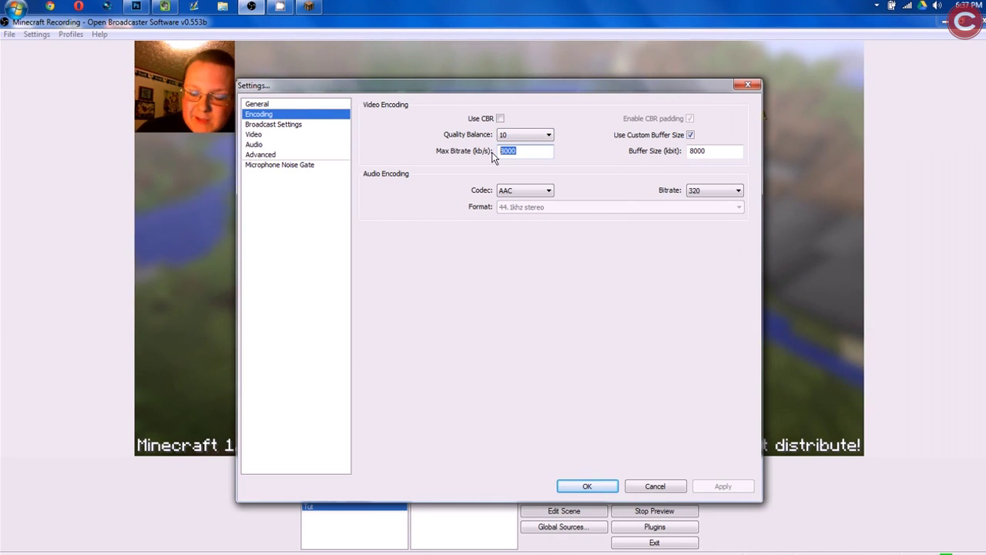
pyautogui.write('500')
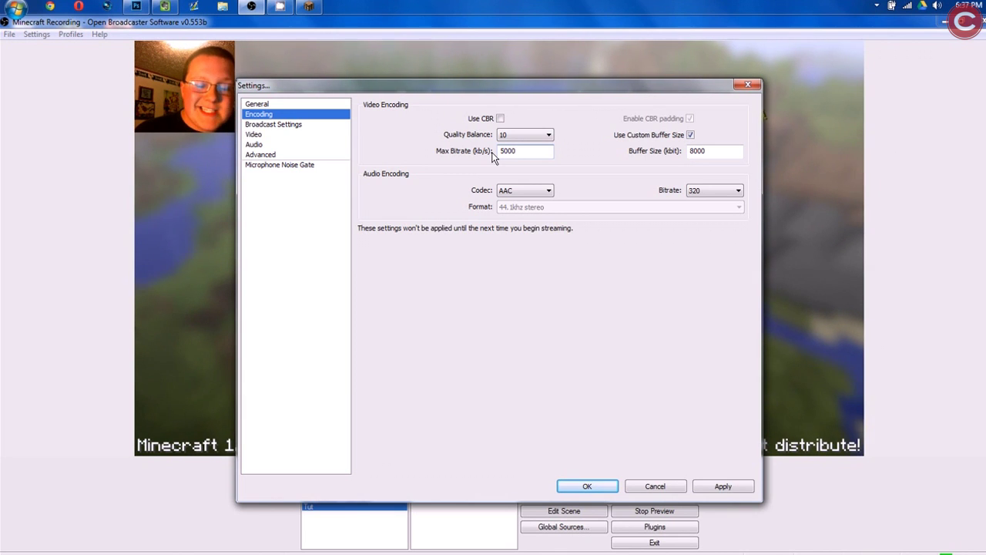
pyautogui.press('BackSpace')
pyautogui.press('BackSpace')
pyautogui.press('BackSpace')
pyautogui.write('8000')
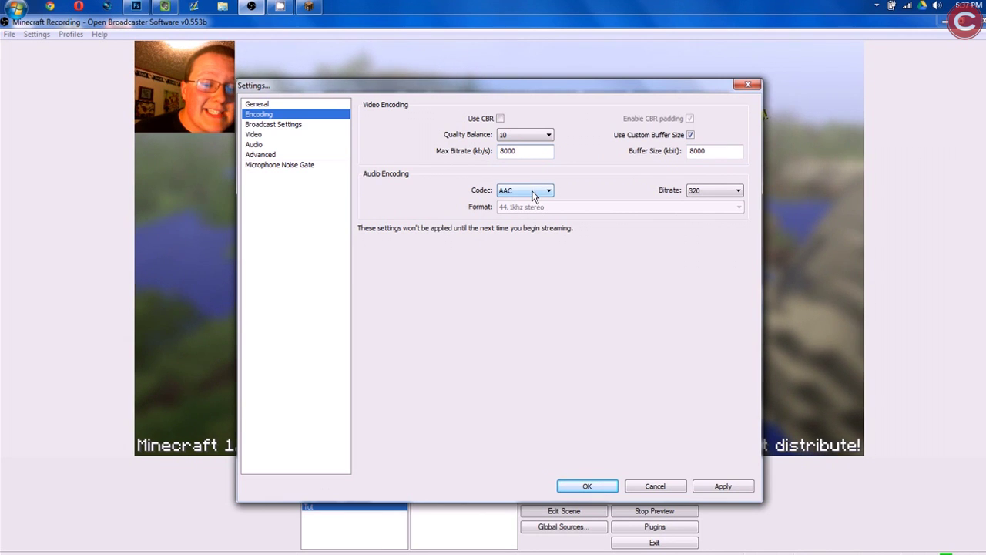
pyautogui.click(713, 190)
pyautogui.click(705, 274)
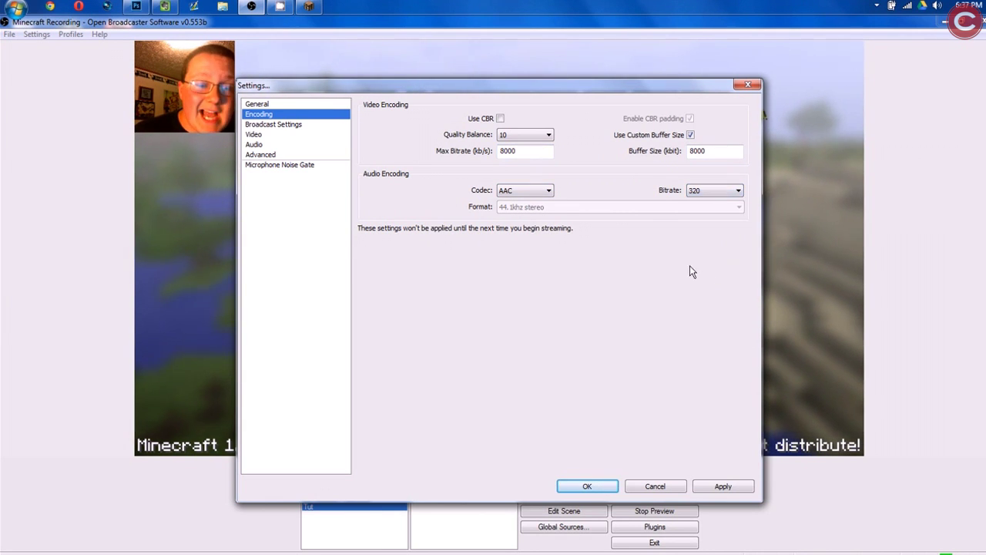
# - Apply encoding changes, set mode to File Output Only, and confirm video at 1280x720, 30 FPS
pyautogui.click(266, 125)
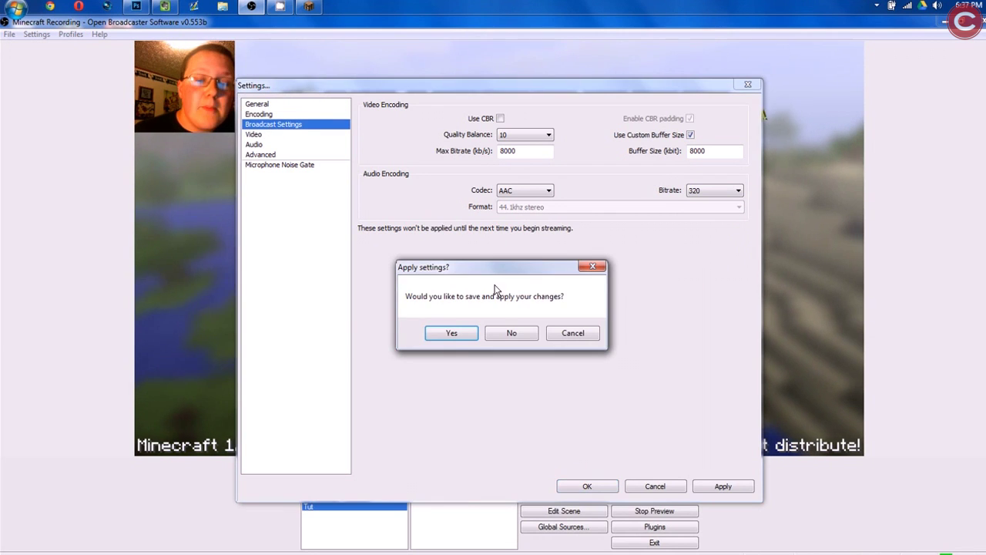
pyautogui.click(455, 333)
pyautogui.click(531, 116)
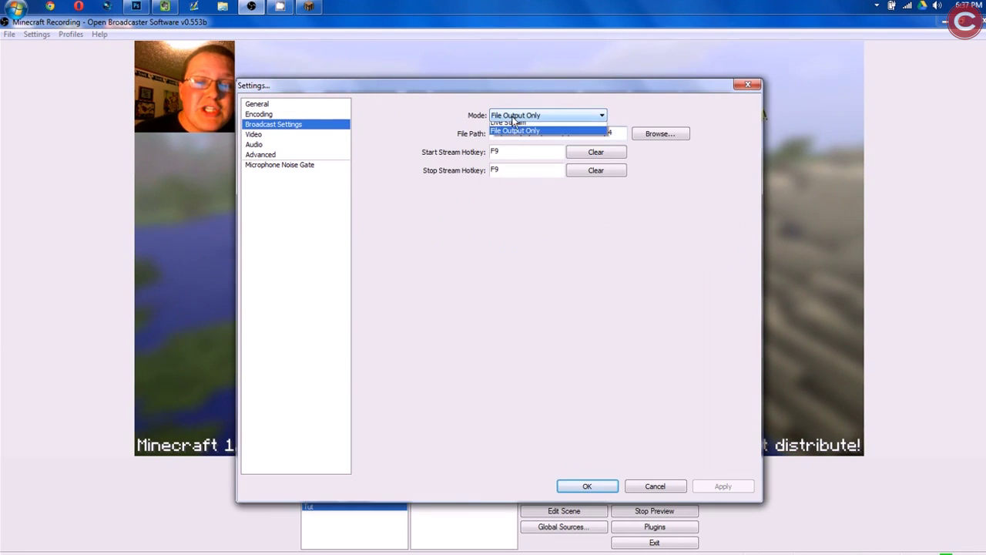
pyautogui.click(514, 135)
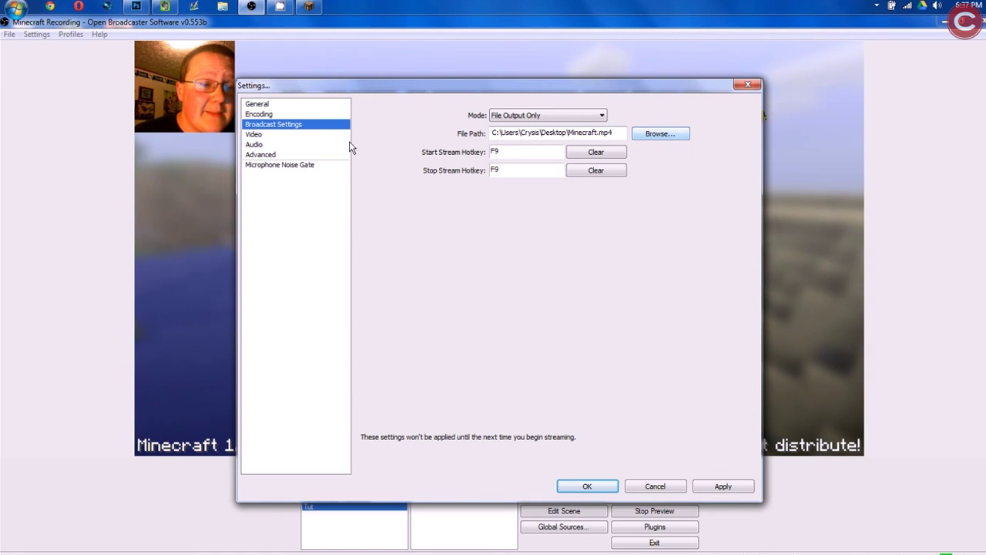
pyautogui.click(288, 136)
pyautogui.click(447, 332)
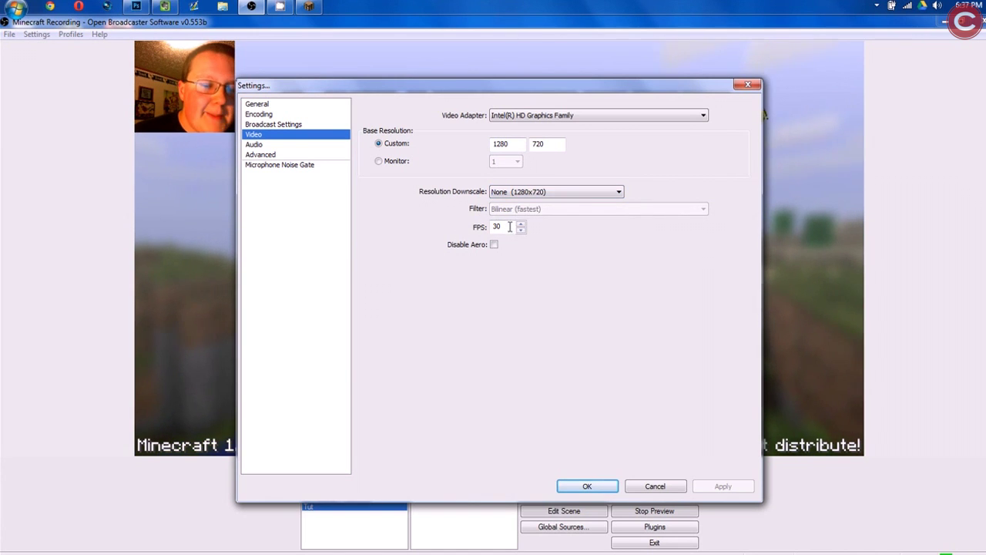
# - Set desktop audio to Default and keep Microphone (Blue Snowball) as the mic
pyautogui.click(279, 144)
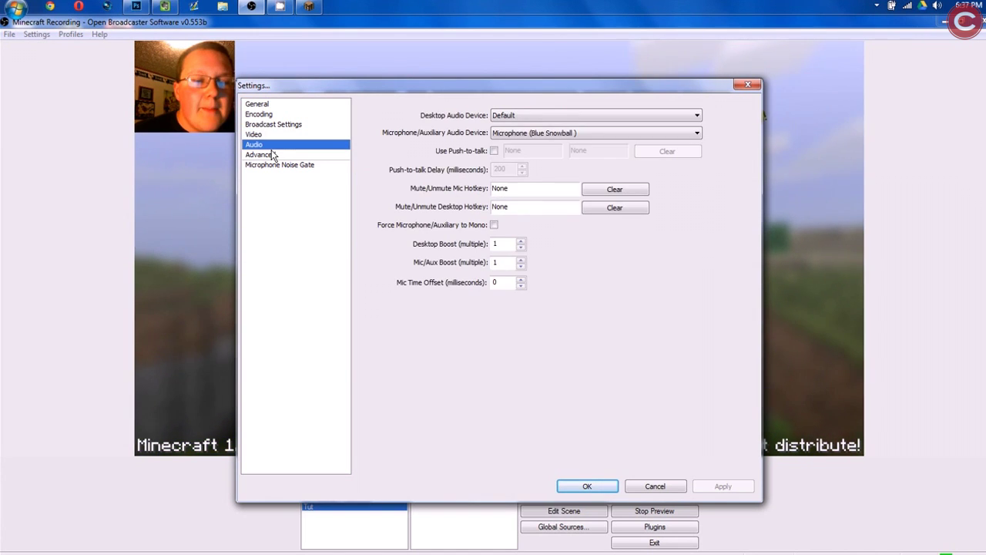
pyautogui.click(509, 117)
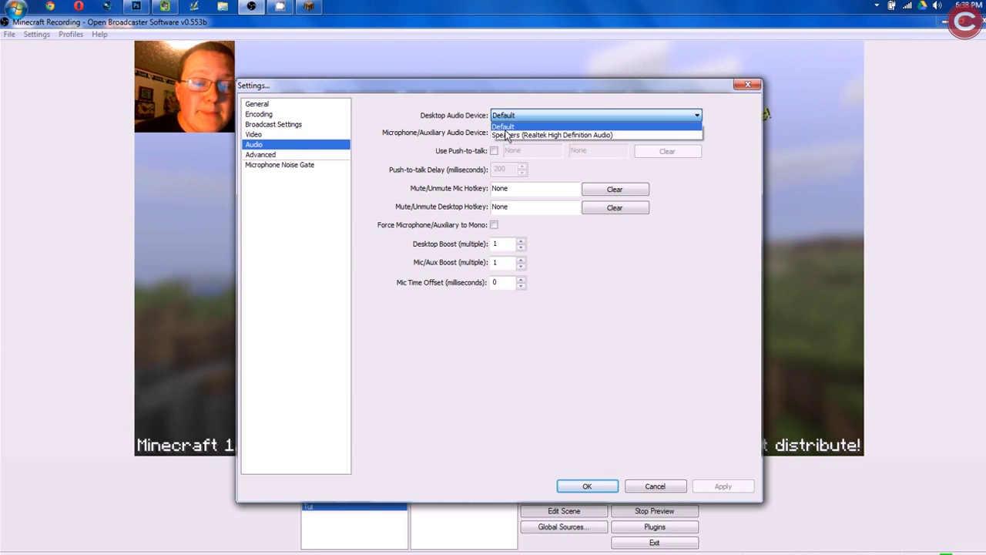
pyautogui.click(506, 135)
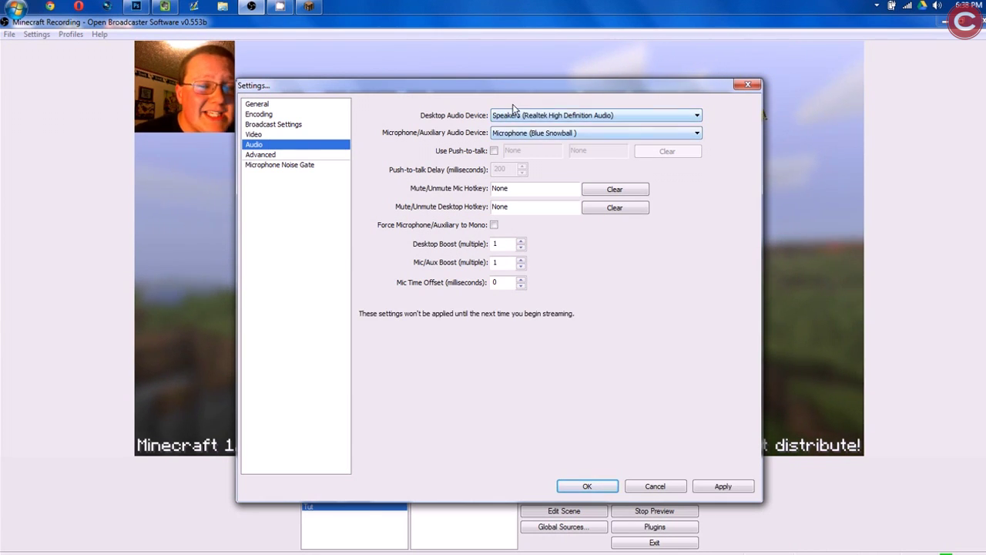
pyautogui.click(520, 116)
pyautogui.click(524, 125)
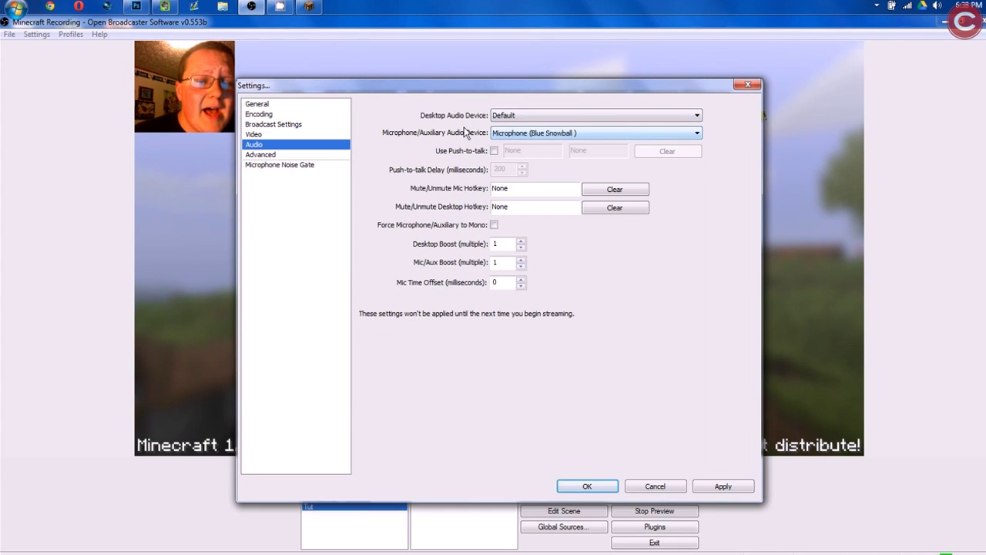
pyautogui.click(546, 139)
pyautogui.click(534, 158)
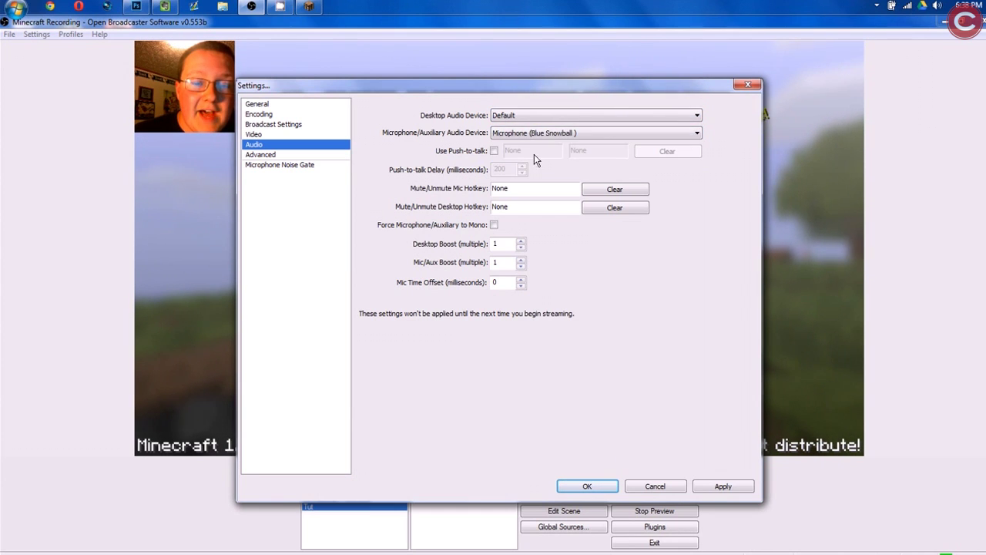
# - Decline the pending audio changes when moving to Advanced, then close Settings with OK
pyautogui.click(308, 154)
pyautogui.click(511, 333)
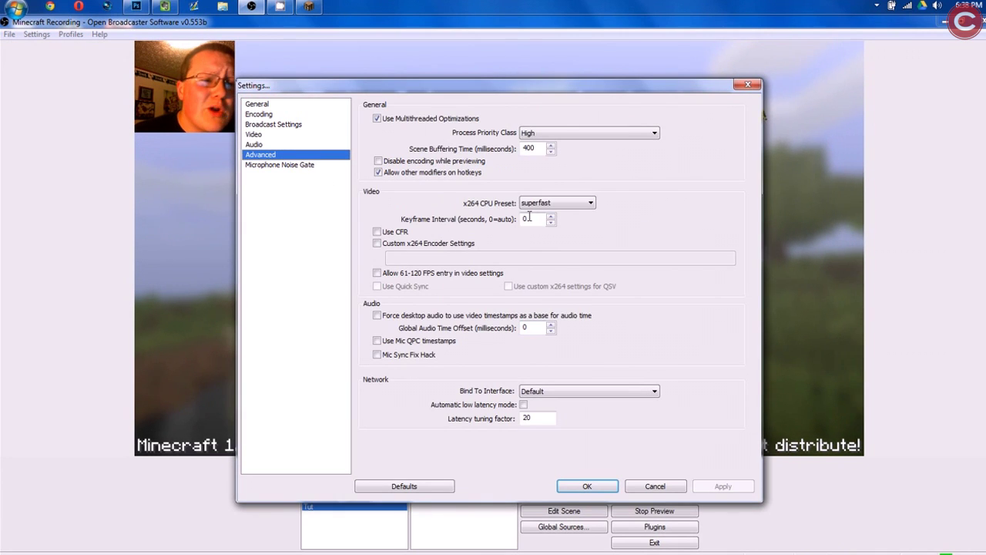
pyautogui.click(587, 486)
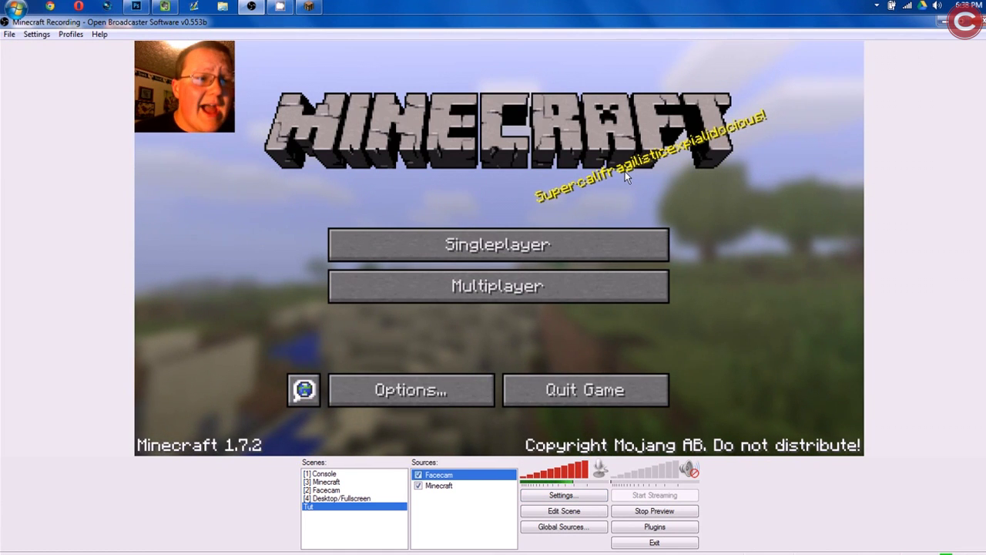
# - Stop the preview, record a short test clip with the F9 hotkey, then stop it
pyautogui.click(649, 512)
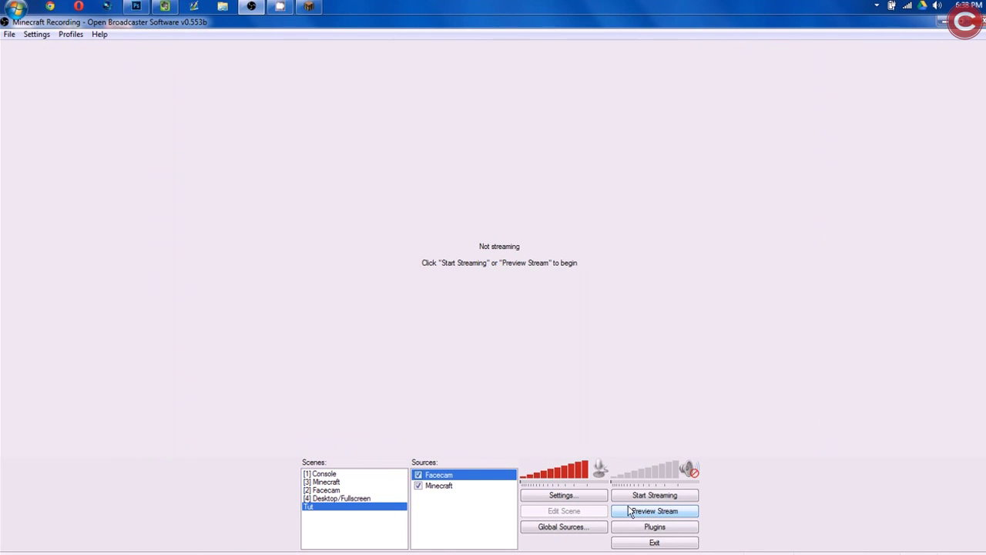
pyautogui.press('F9')
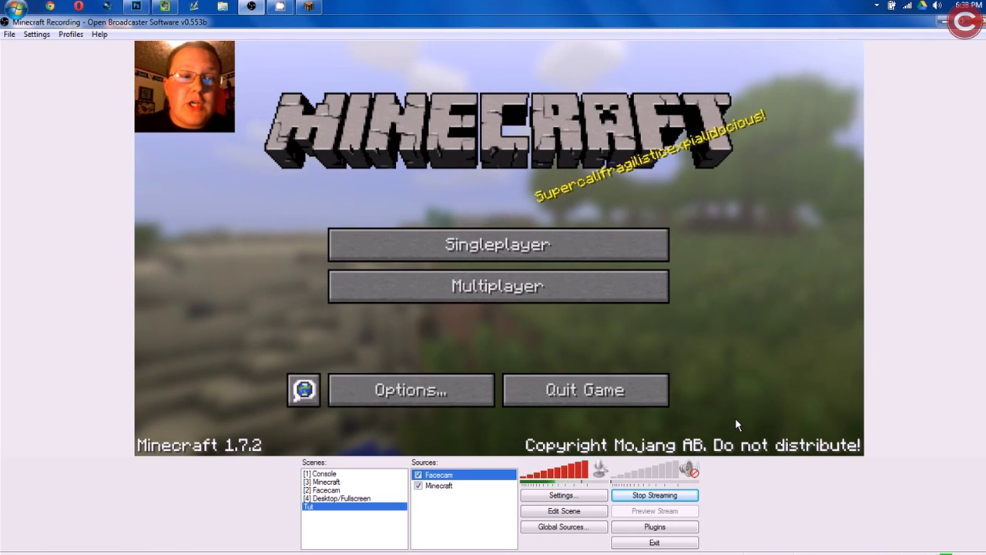
pyautogui.click(685, 497)
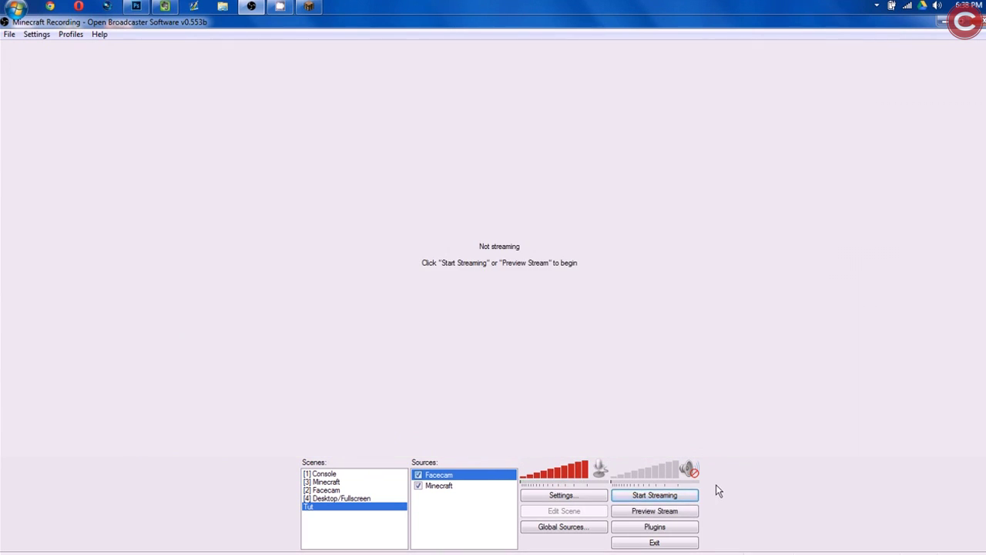